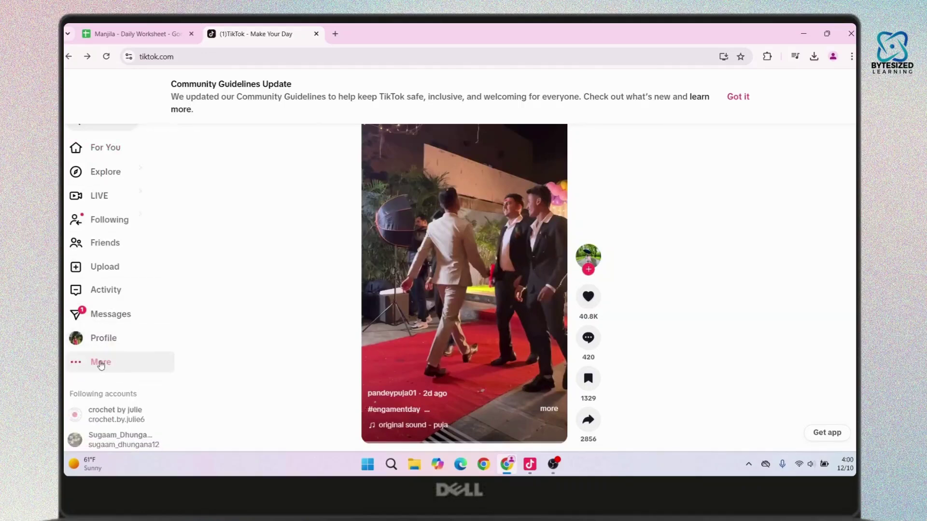
# Navigate via More > Creator tools to the TikTok LIVE Studio download page for Windows.
pyautogui.click(100, 362)
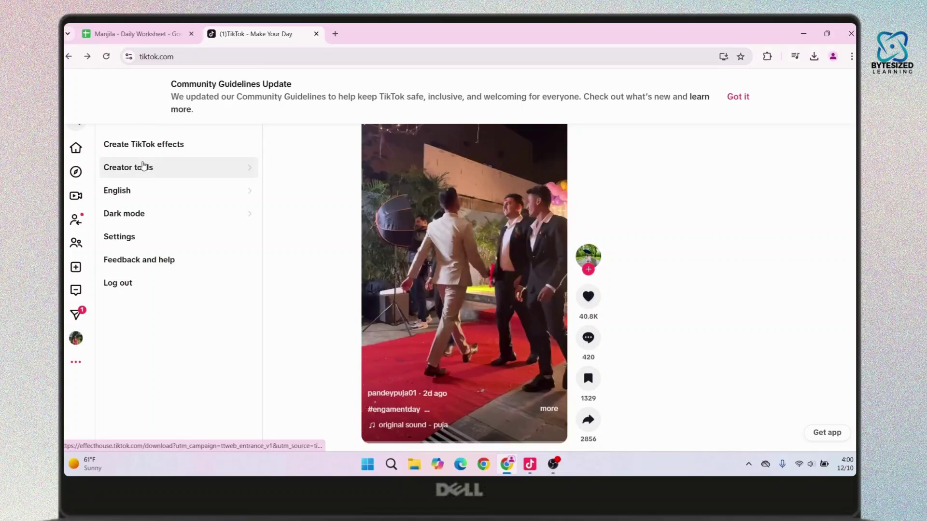
pyautogui.click(145, 170)
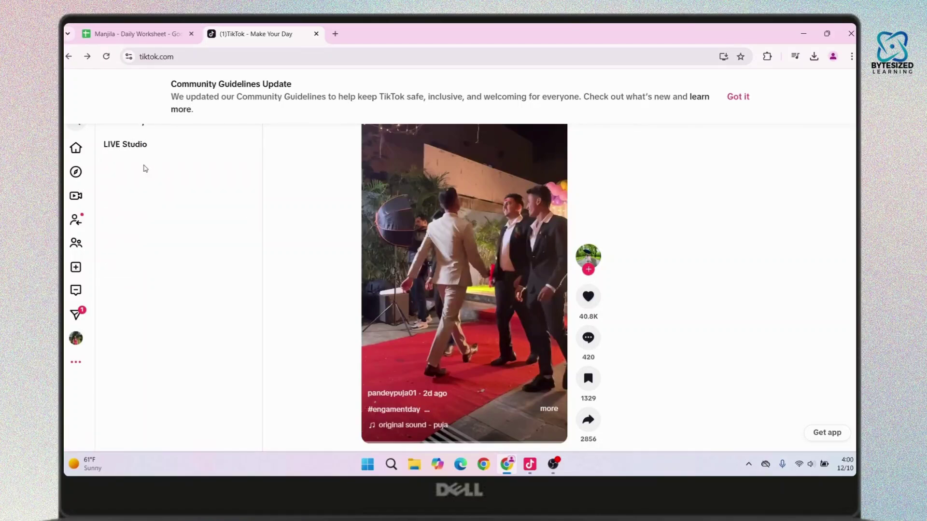
pyautogui.click(141, 152)
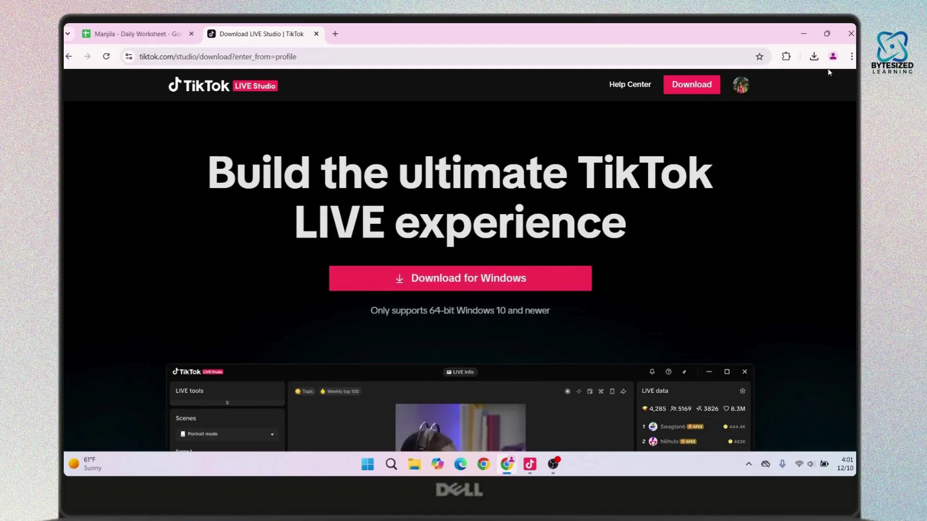
# Show Chrome's recent download history listing the LIVE Studio installer.
pyautogui.click(814, 56)
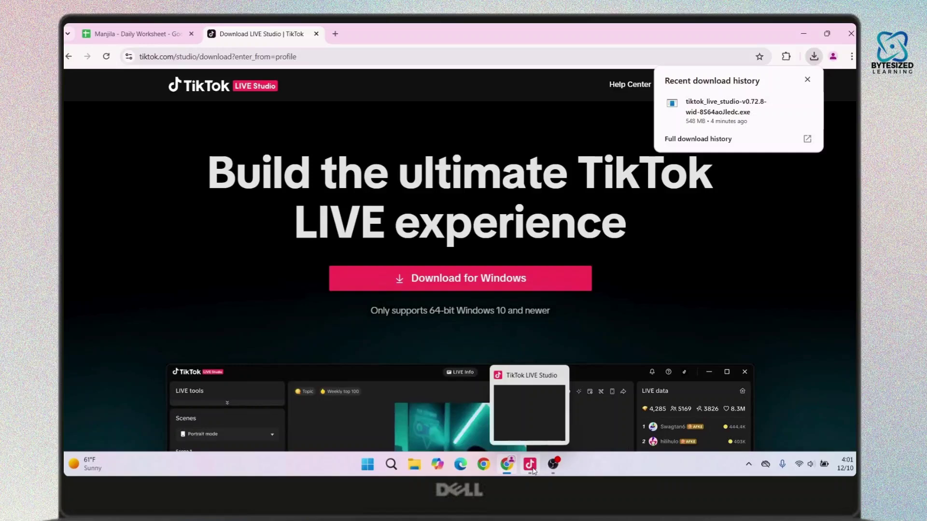
# Bring TikTok LIVE Studio to the front from the taskbar, showing its Log in to TikTok dialog.
pyautogui.click(530, 464)
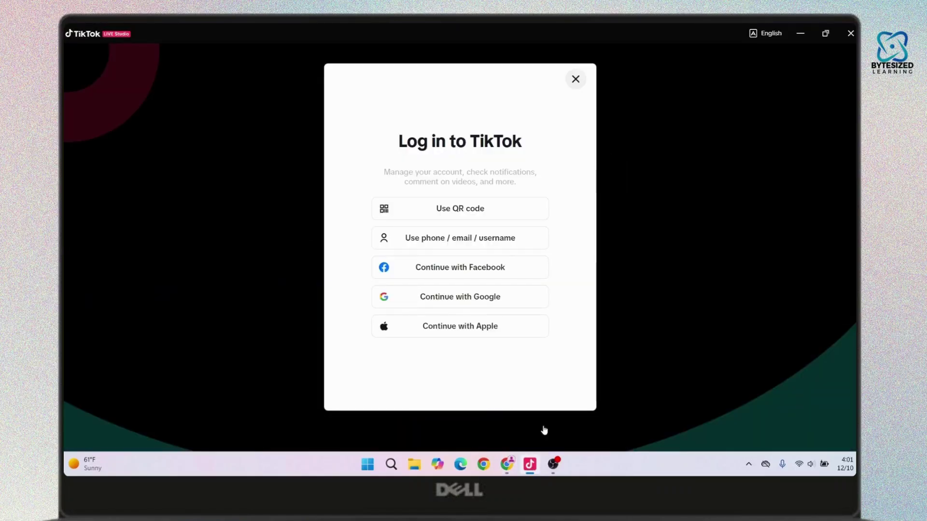